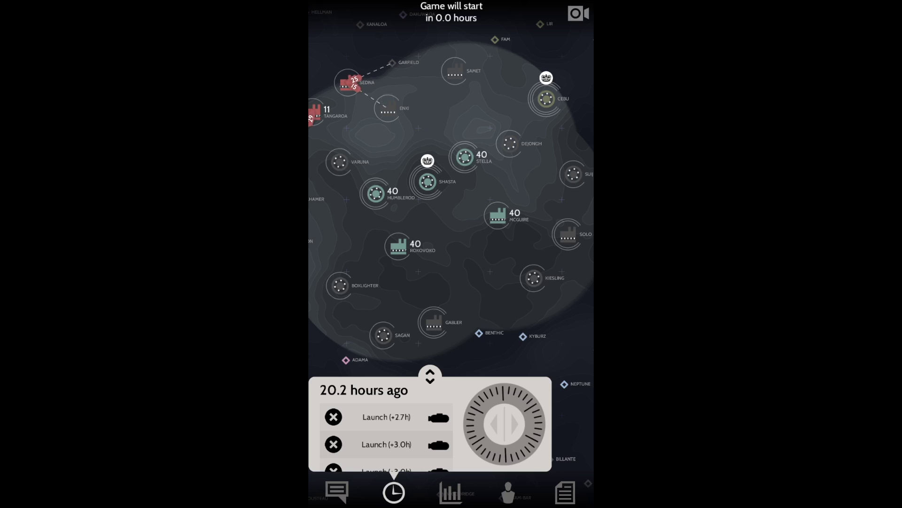
pyautogui.scroll(-5, 452, 211)
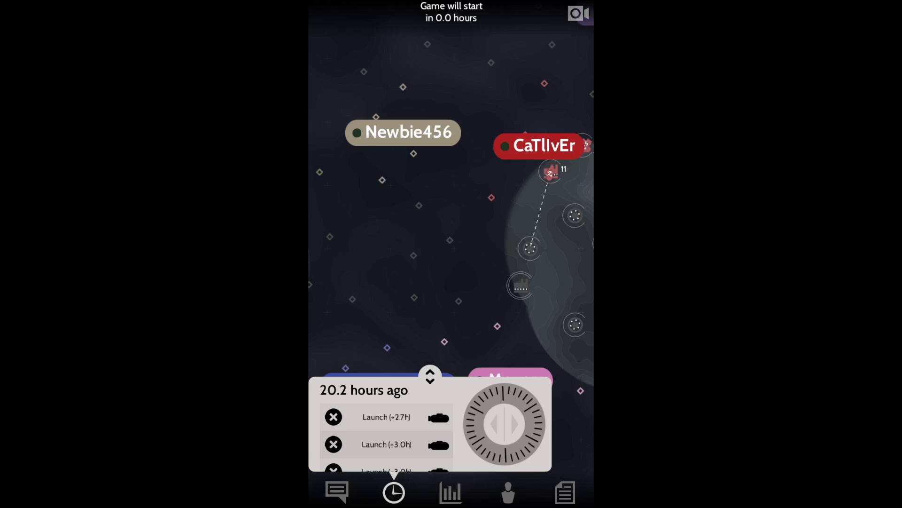
# Step: Pan across the outposts around Tangaroa, Sedna, Cebu and Solo to survey rival regions
pyautogui.moveTo(493, 247); pyautogui.dragTo(444, 232)
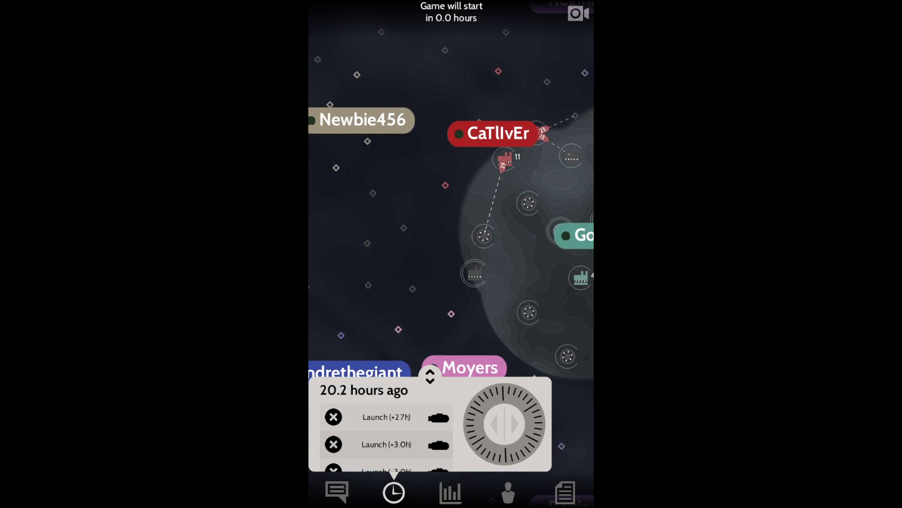
pyautogui.moveTo(536, 268); pyautogui.dragTo(396, 233)
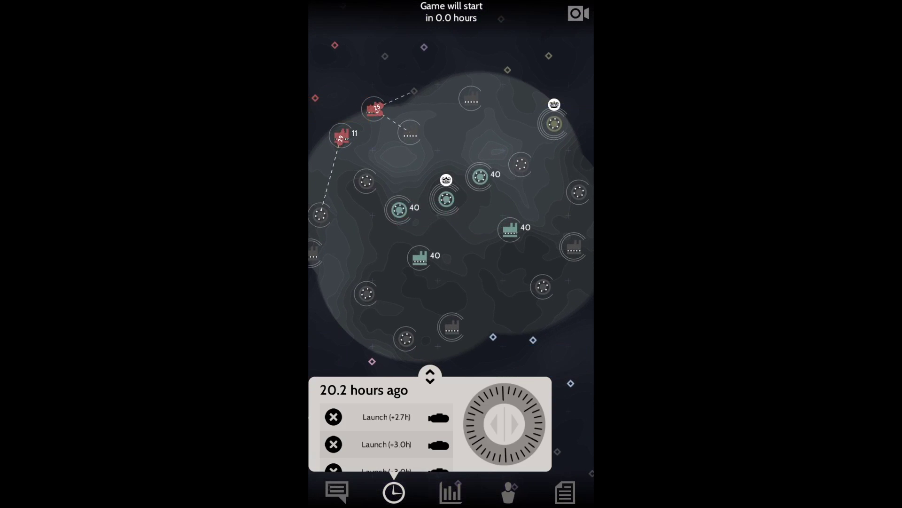
pyautogui.scroll(4, 451, 197)
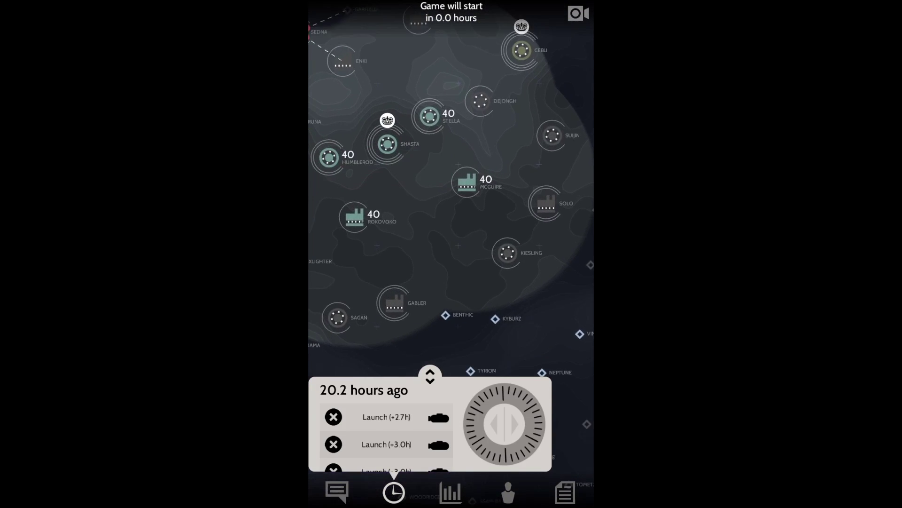
pyautogui.moveTo(395, 233); pyautogui.dragTo(472, 232)
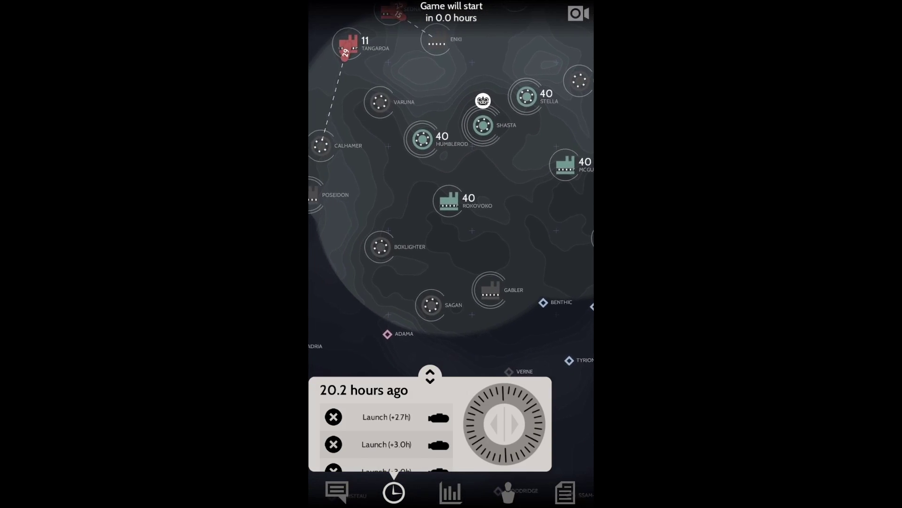
pyautogui.moveTo(466, 177); pyautogui.dragTo(437, 264)
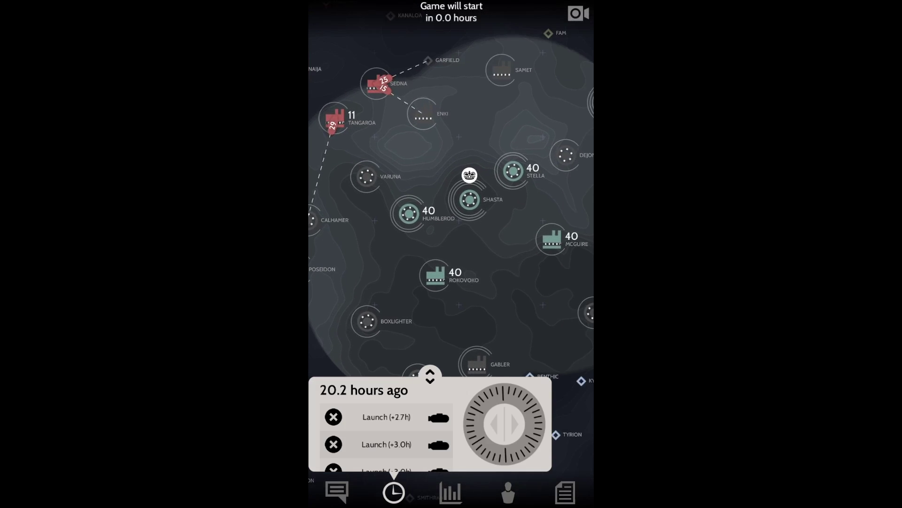
pyautogui.moveTo(507, 261)
pyautogui.mouseDown()
pyautogui.moveTo(402, 197)
pyautogui.moveTo(398, 208)
pyautogui.mouseUp()
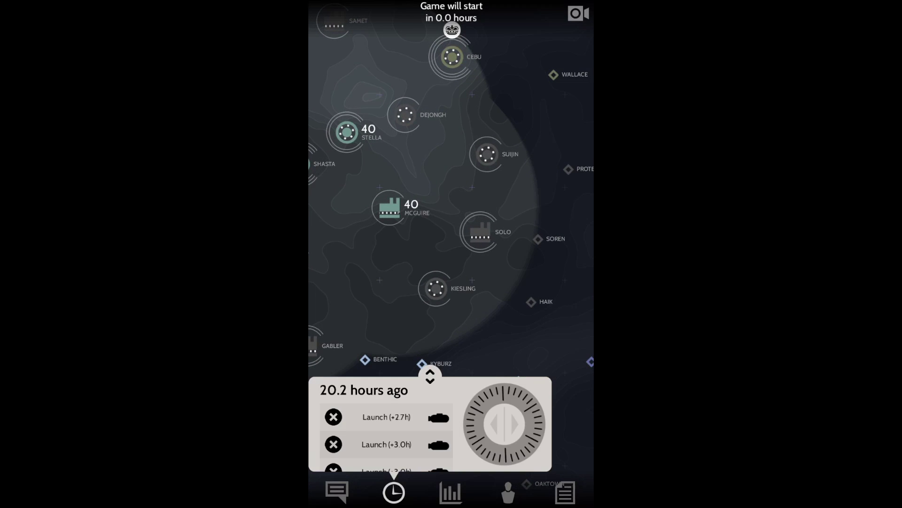
pyautogui.scroll(-5, 423, 212)
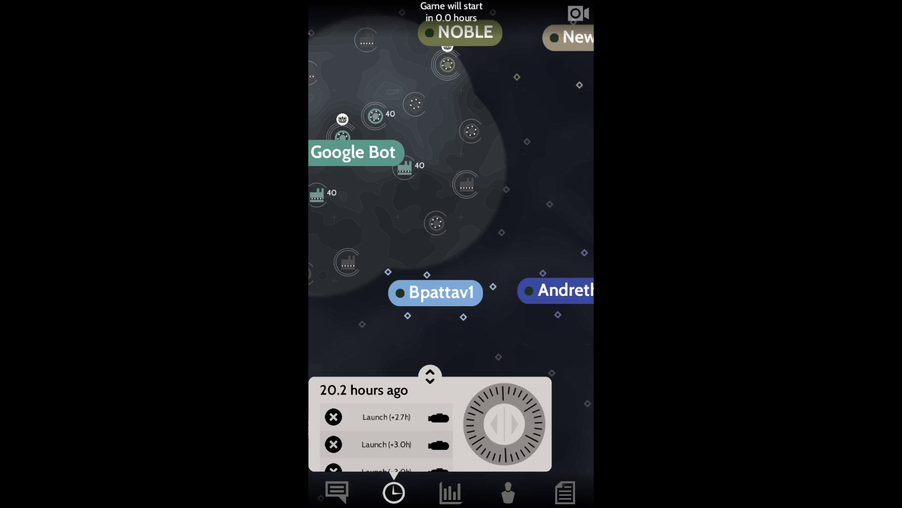
pyautogui.scroll(3, 410, 176)
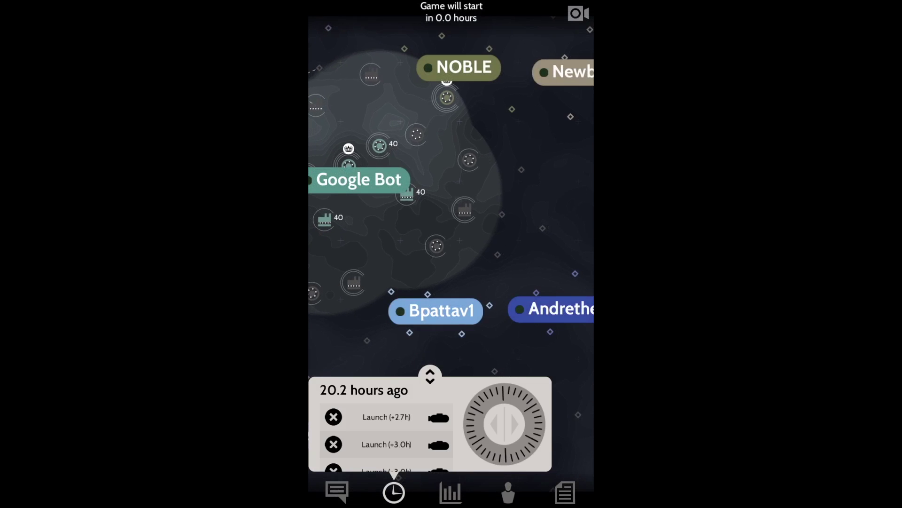
# Step: Pan between the home planet and two neighbouring rival regions, then recentre on the planet
pyautogui.moveTo(452, 176); pyautogui.dragTo(444, 247)
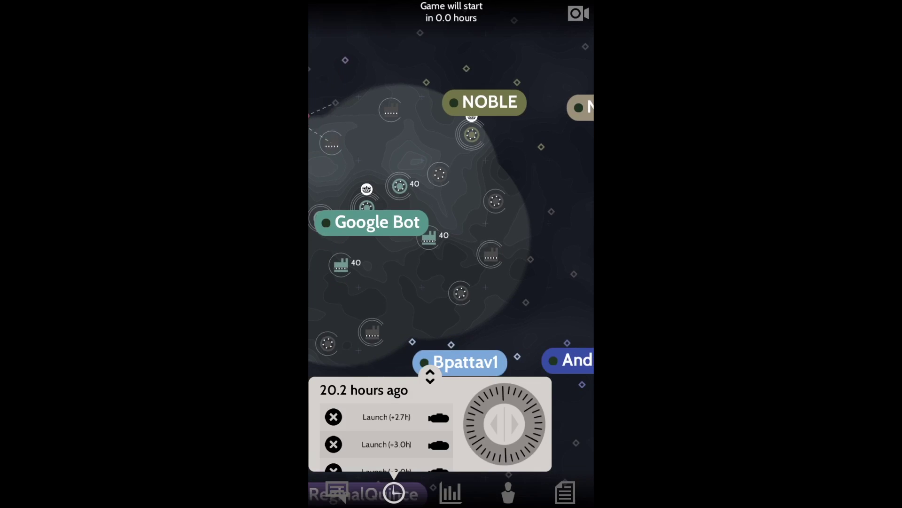
pyautogui.moveTo(395, 297); pyautogui.dragTo(507, 127)
pyautogui.moveTo(451, 247); pyautogui.dragTo(441, 256)
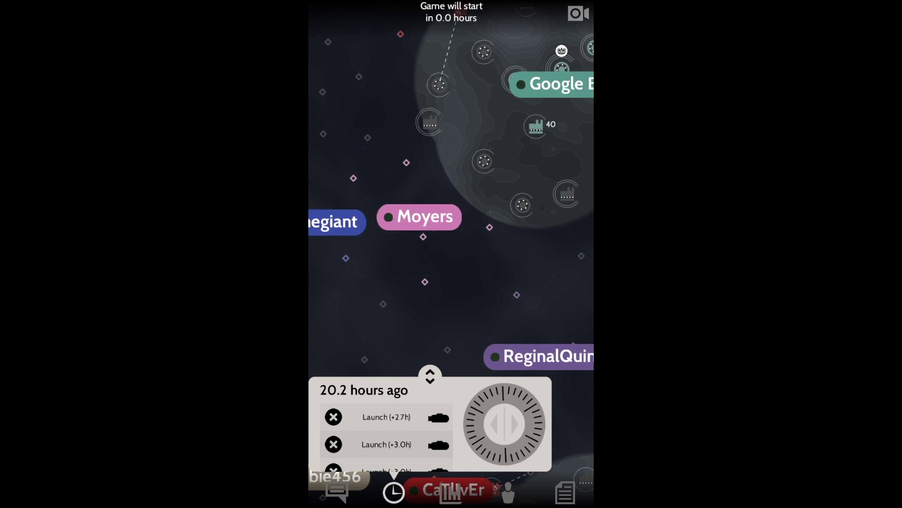
pyautogui.moveTo(536, 141); pyautogui.dragTo(409, 268)
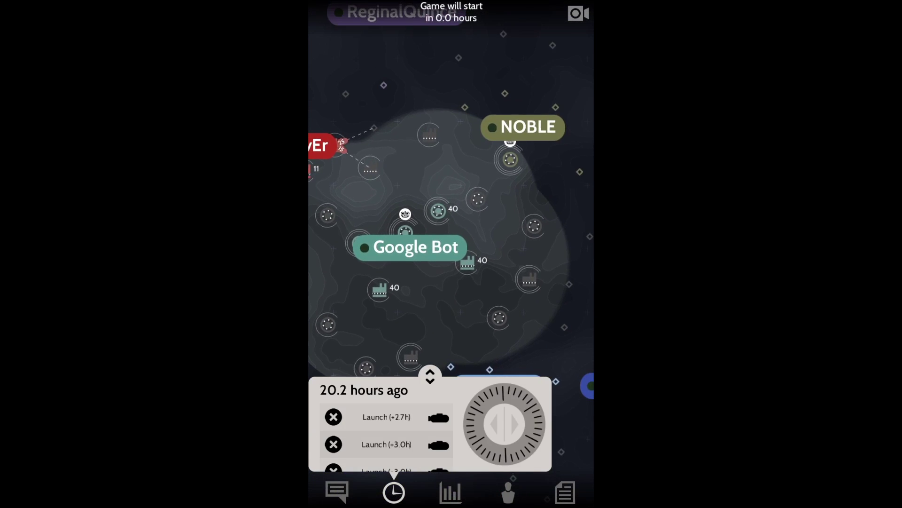
pyautogui.moveTo(423, 176); pyautogui.dragTo(508, 318)
pyautogui.moveTo(508, 212); pyautogui.dragTo(423, 106)
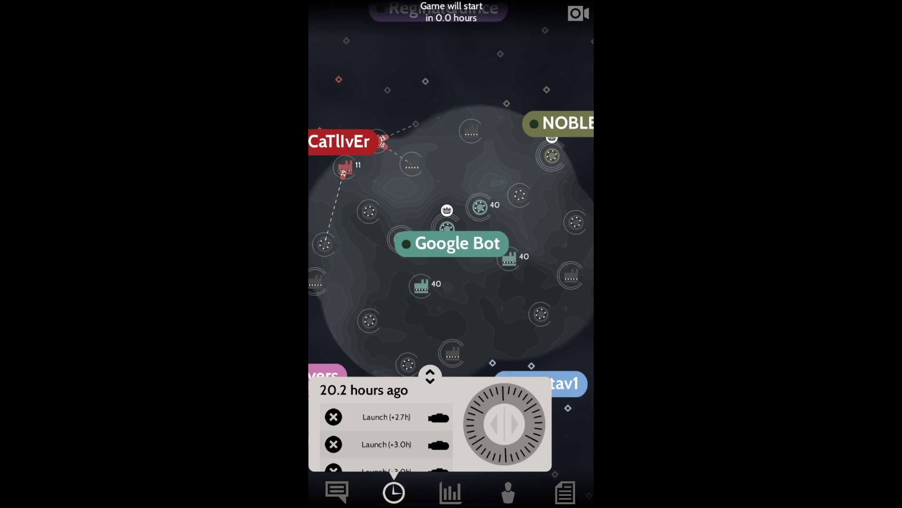
pyautogui.moveTo(395, 268)
pyautogui.mouseDown()
pyautogui.moveTo(480, 113)
pyautogui.moveTo(395, 254)
pyautogui.mouseUp()
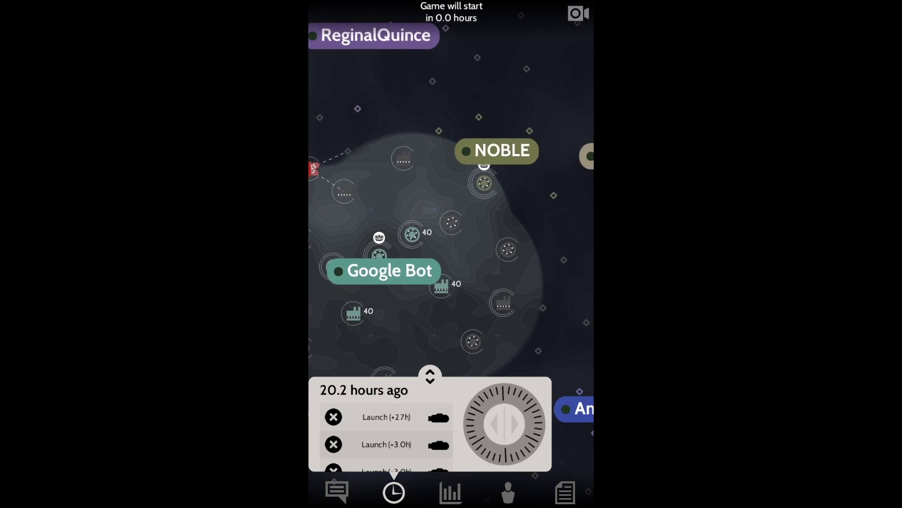
pyautogui.scroll(4, 423, 212)
pyautogui.scroll(1, 451, 212)
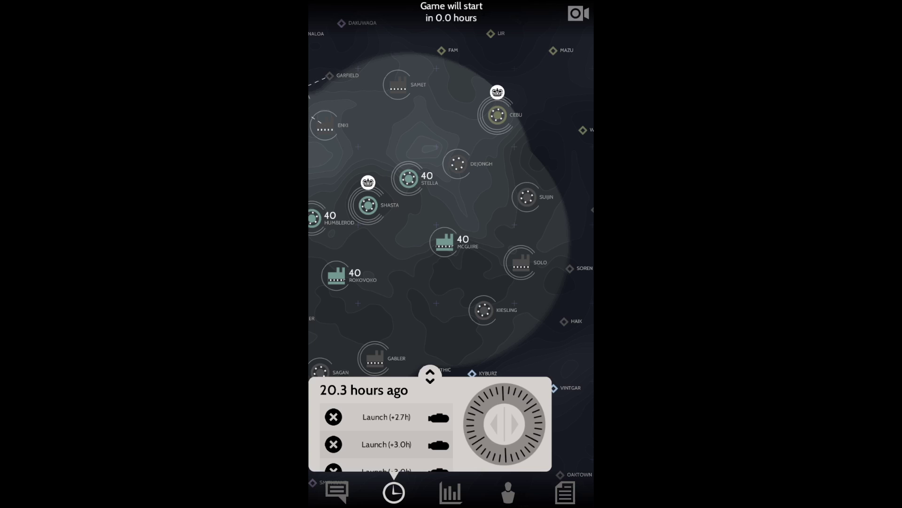
# Step: View the details of the Queen at Cebu, then dismiss the panel
pyautogui.click(497, 92)
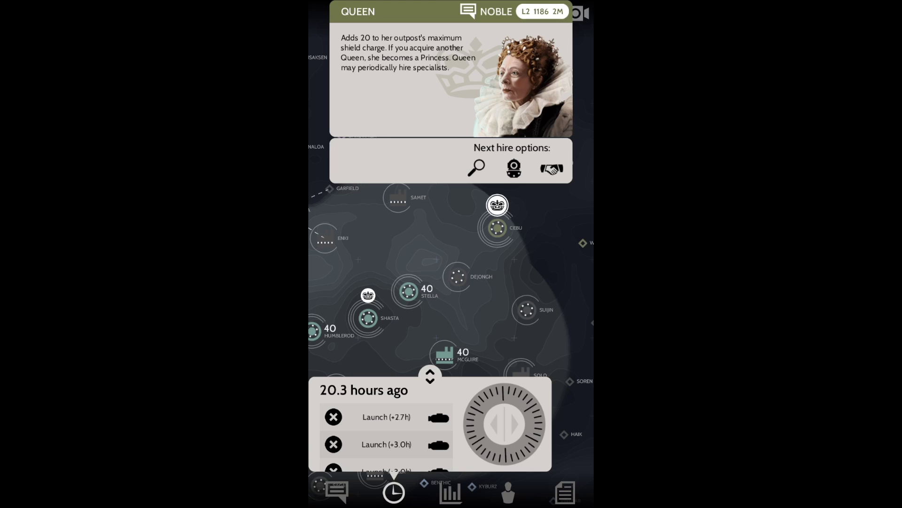
pyautogui.click(451, 106)
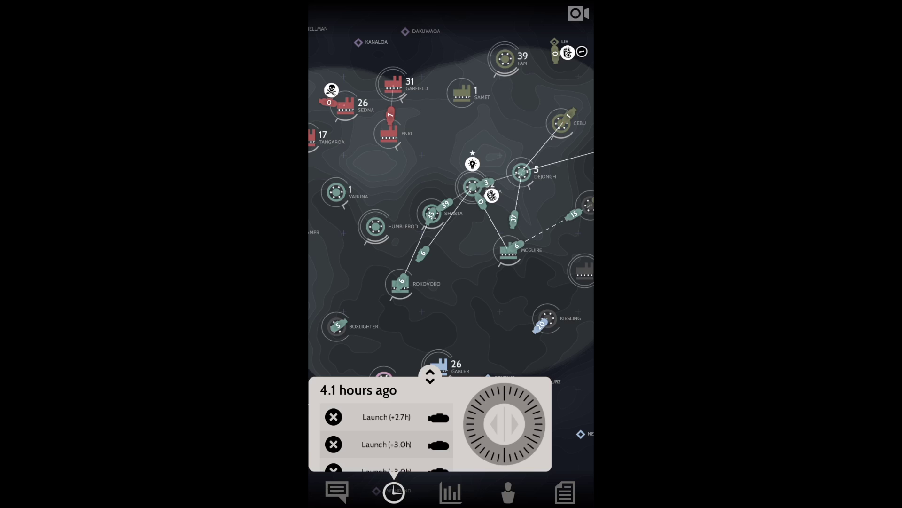
# Step: Scrub the timeline forward to preview the map 4.9 and 10.6 hours from now
pyautogui.moveTo(504, 395); pyautogui.dragTo(536, 437)
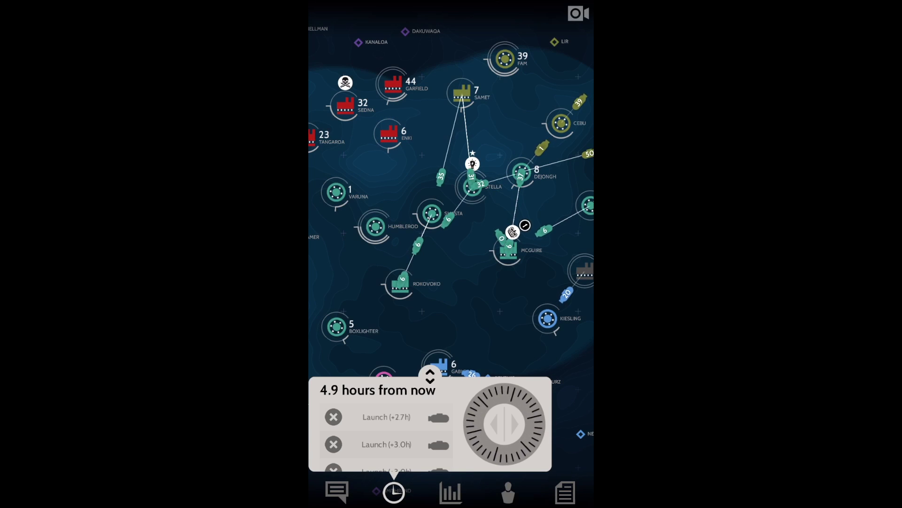
pyautogui.moveTo(504, 396); pyautogui.dragTo(536, 438)
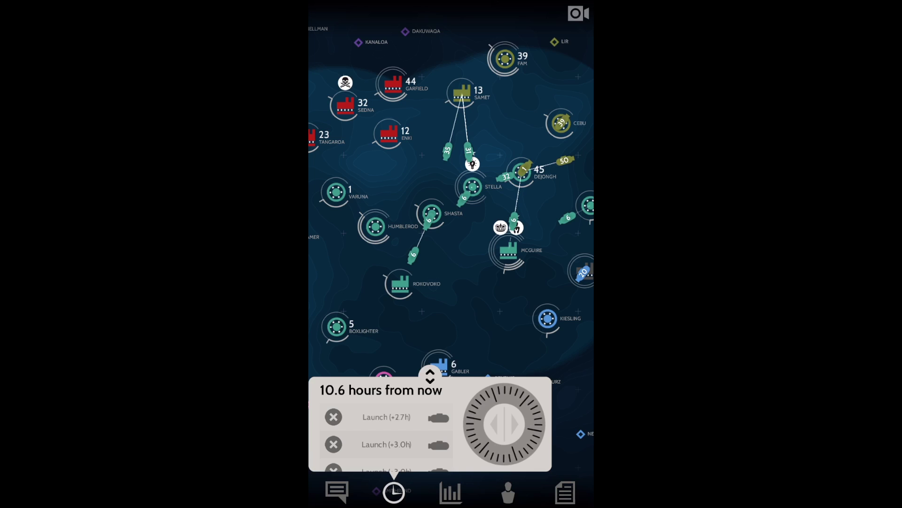
pyautogui.moveTo(504, 394)
pyautogui.mouseDown()
pyautogui.moveTo(536, 437)
pyautogui.moveTo(480, 402)
pyautogui.mouseUp()
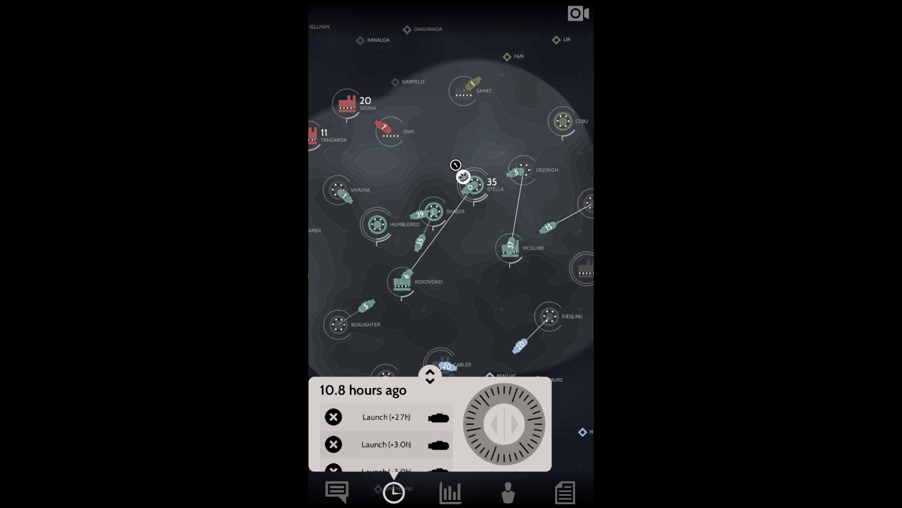
# Step: Recentre on Stella's surroundings and move the history back toward 4.6 hours ago
pyautogui.moveTo(494, 177); pyautogui.dragTo(405, 247)
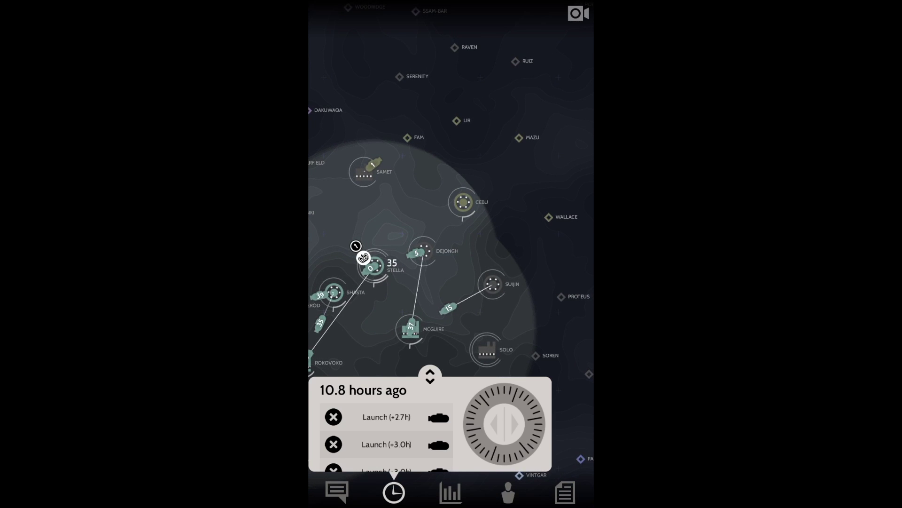
pyautogui.moveTo(452, 282); pyautogui.dragTo(447, 219)
pyautogui.moveTo(487, 423); pyautogui.dragTo(522, 423)
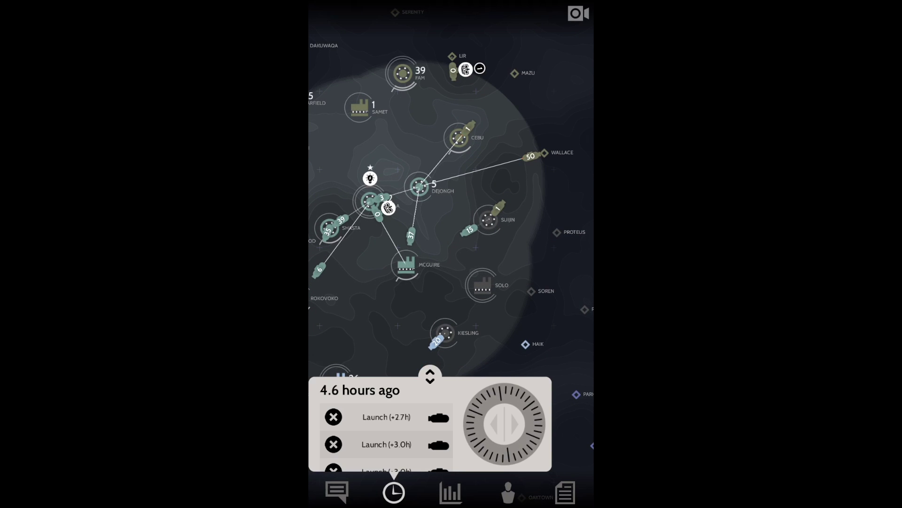
pyautogui.scroll(-3, 452, 212)
# Step: Pan over Shasta and Samet, then return the map to the present and exit time travel
pyautogui.moveTo(367, 212); pyautogui.dragTo(494, 177)
pyautogui.scroll(5, 493, 211)
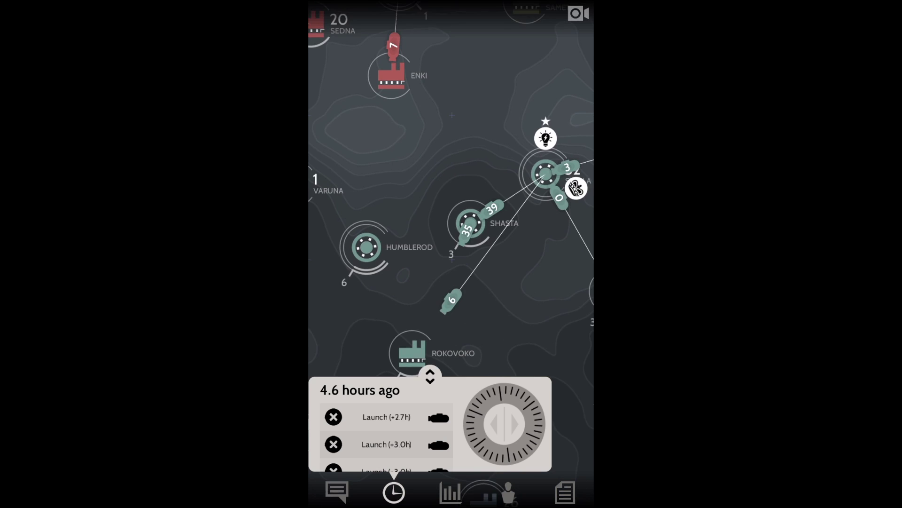
pyautogui.scroll(5, 480, 198)
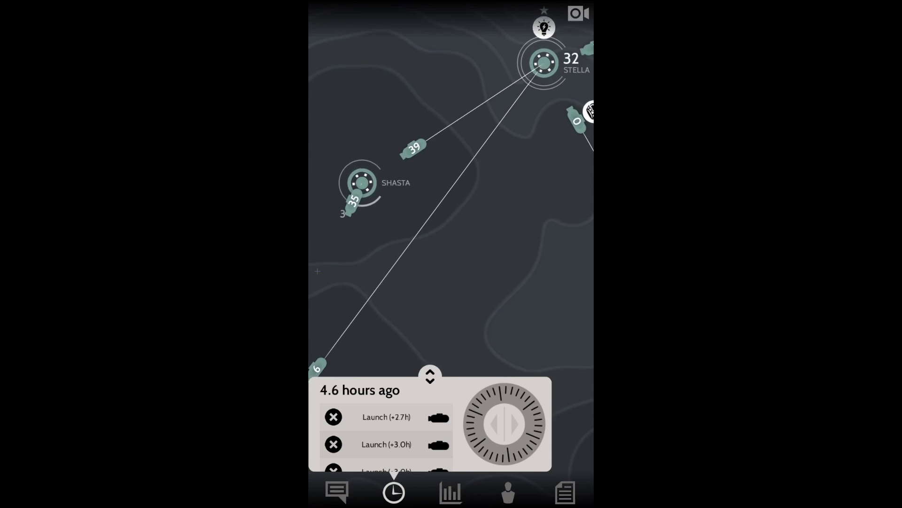
pyautogui.moveTo(395, 105); pyautogui.dragTo(536, 296)
pyautogui.moveTo(423, 106)
pyautogui.mouseDown()
pyautogui.moveTo(451, 297)
pyautogui.moveTo(423, 141)
pyautogui.mouseUp()
pyautogui.scroll(-3, 451, 247)
pyautogui.moveTo(505, 424)
pyautogui.mouseDown()
pyautogui.moveTo(522, 423)
pyautogui.moveTo(480, 423)
pyautogui.moveTo(525, 423)
pyautogui.mouseUp()
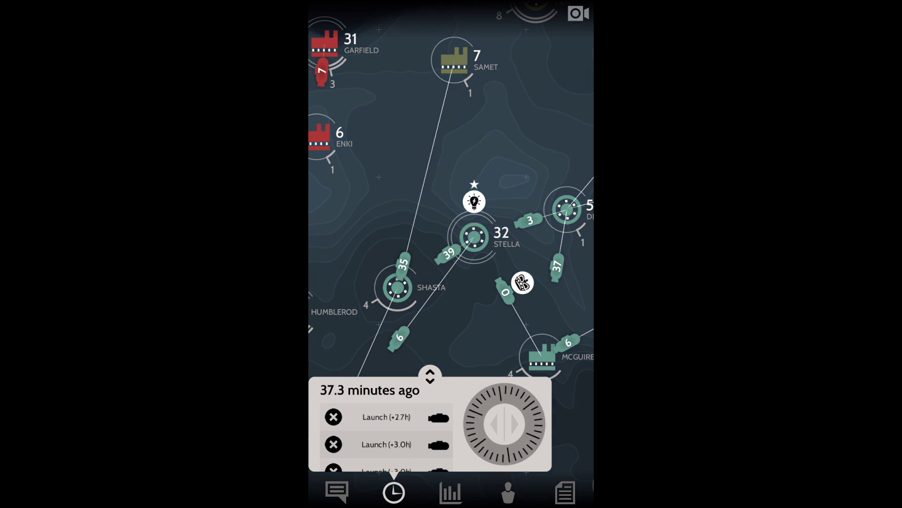
pyautogui.click(504, 423)
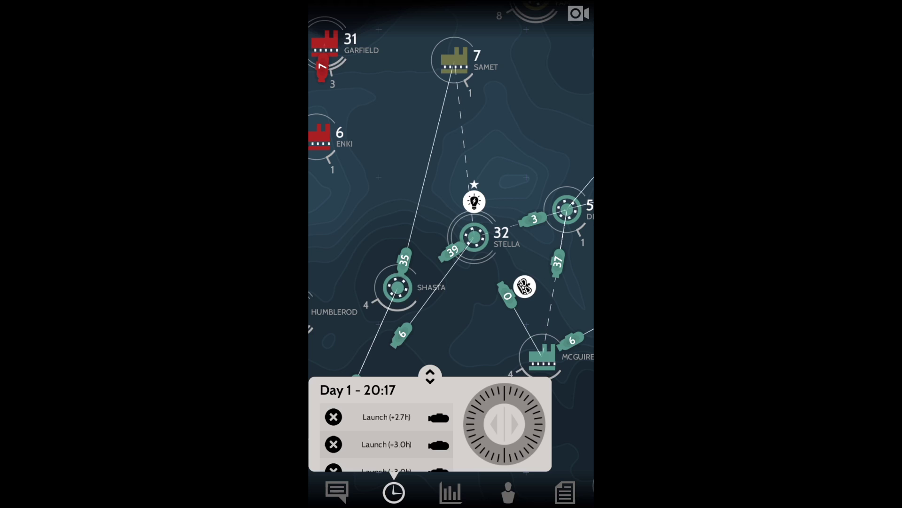
pyautogui.click(430, 375)
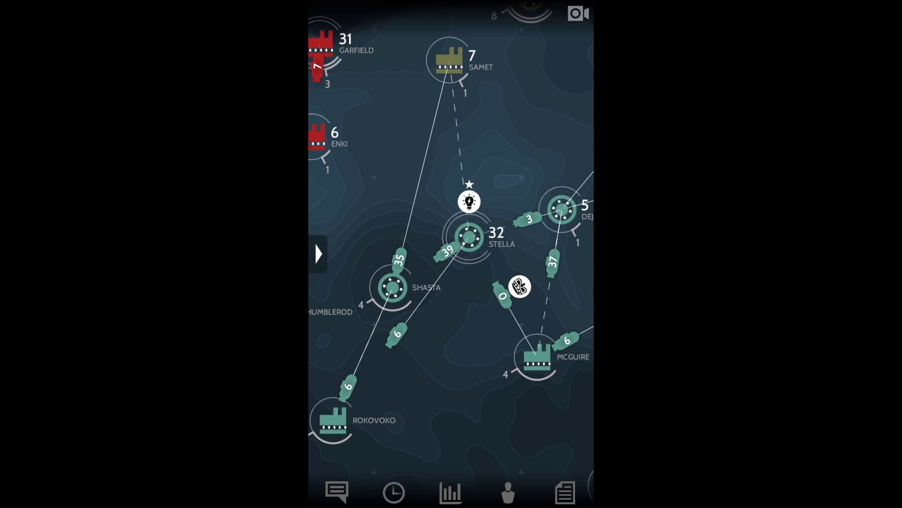
pyautogui.scroll(-2, 451, 247)
# Step: Pan past Fam, Rokovoko, Sedna and Wallace back to Dejongh, Stella and McGuire
pyautogui.moveTo(452, 211); pyautogui.dragTo(423, 254)
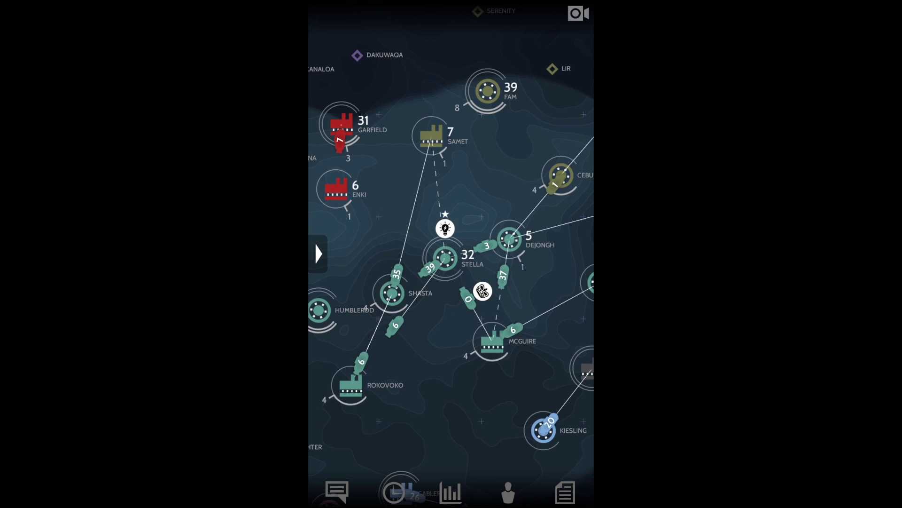
pyautogui.moveTo(352, 282); pyautogui.dragTo(508, 170)
pyautogui.moveTo(536, 212); pyautogui.dragTo(353, 267)
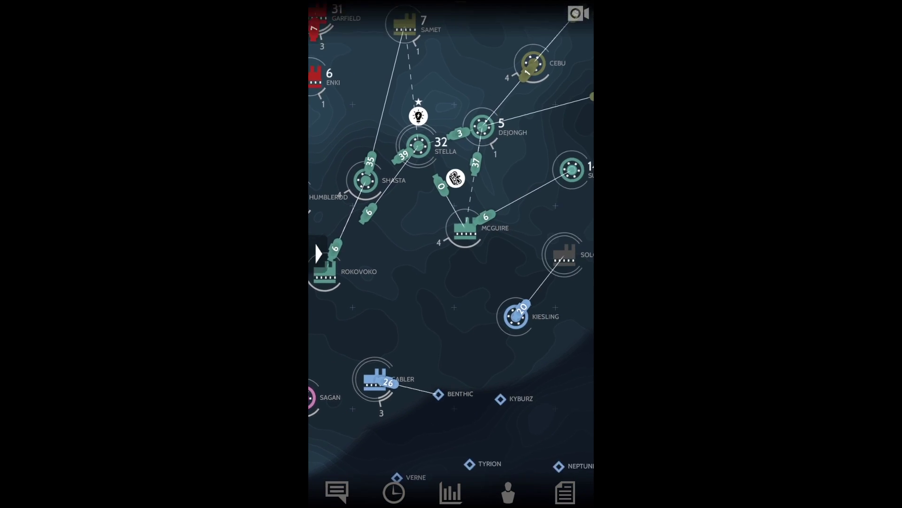
pyautogui.moveTo(451, 211); pyautogui.dragTo(423, 197)
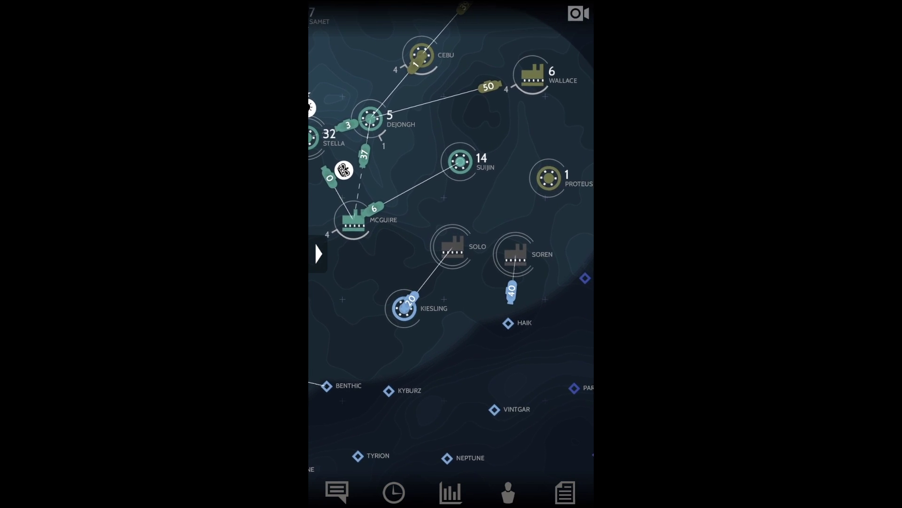
pyautogui.scroll(-3, 423, 211)
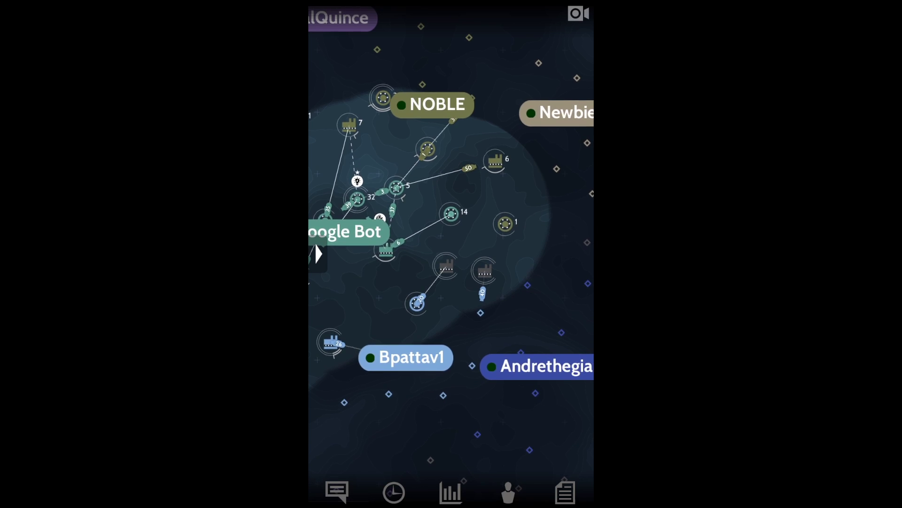
pyautogui.scroll(3, 423, 212)
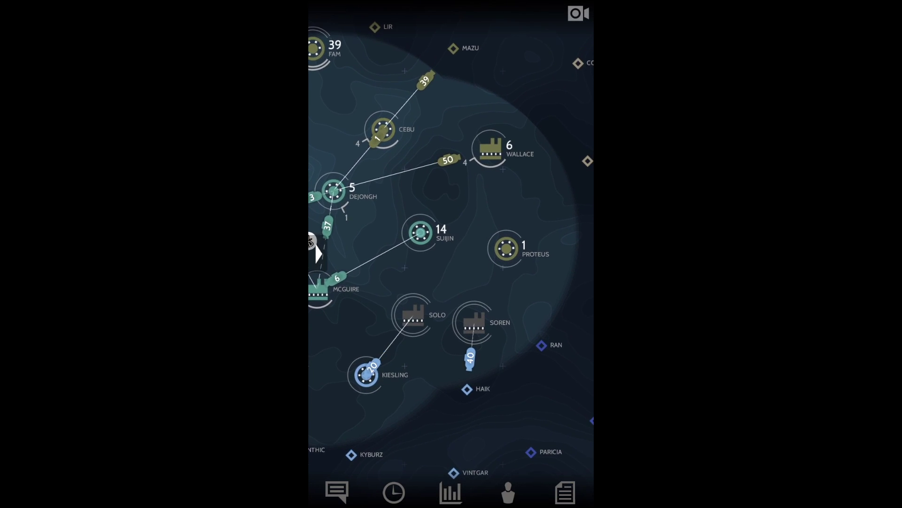
pyautogui.moveTo(494, 232); pyautogui.dragTo(434, 225)
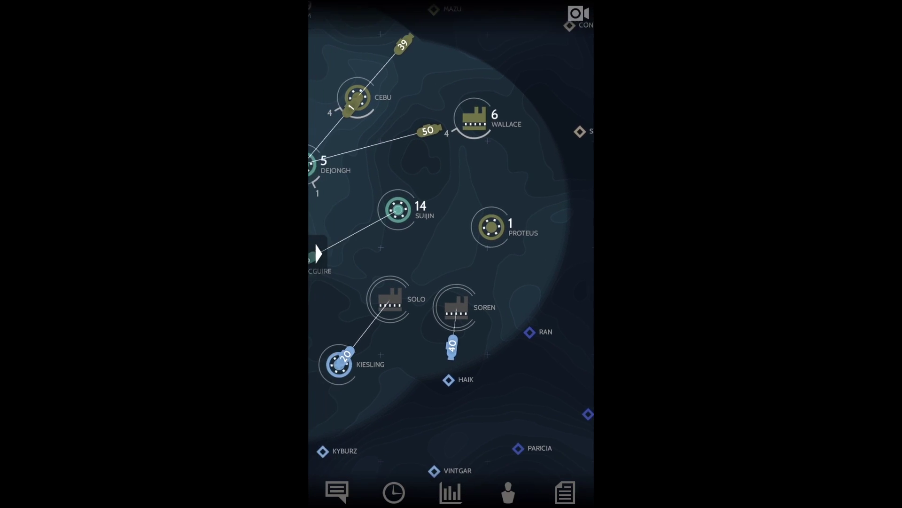
pyautogui.moveTo(366, 233); pyautogui.dragTo(480, 243)
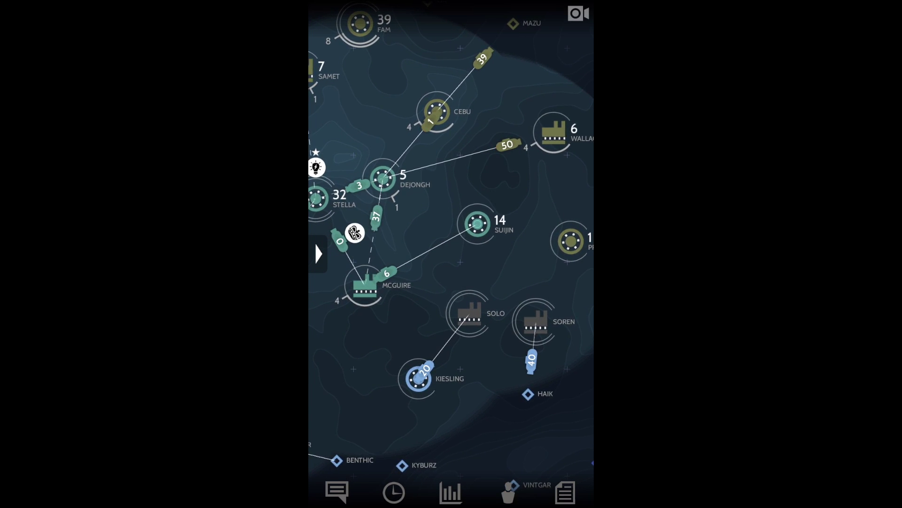
pyautogui.click(394, 491)
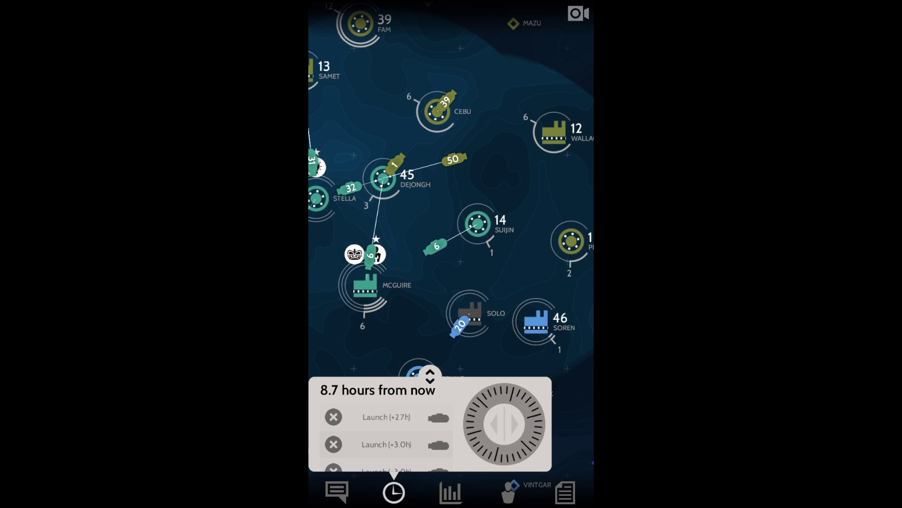
pyautogui.moveTo(395, 212); pyautogui.dragTo(469, 211)
pyautogui.moveTo(504, 402); pyautogui.dragTo(525, 419)
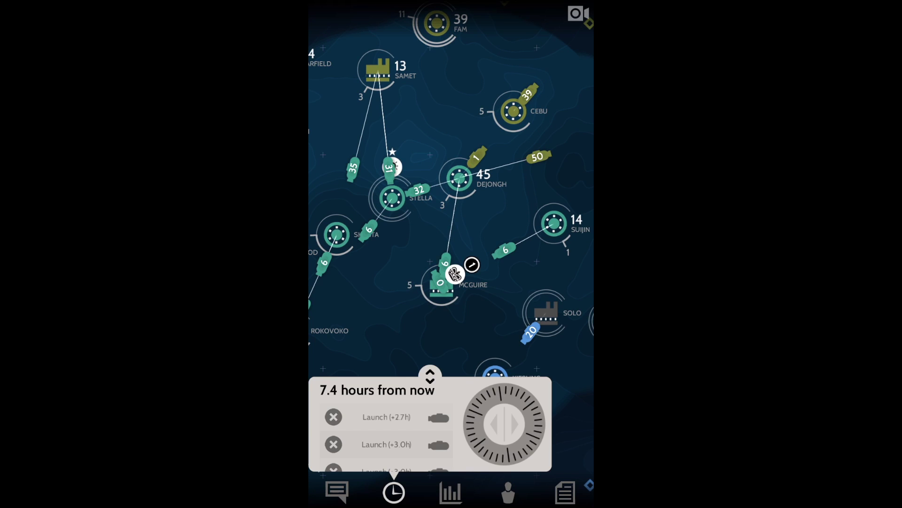
pyautogui.click(430, 374)
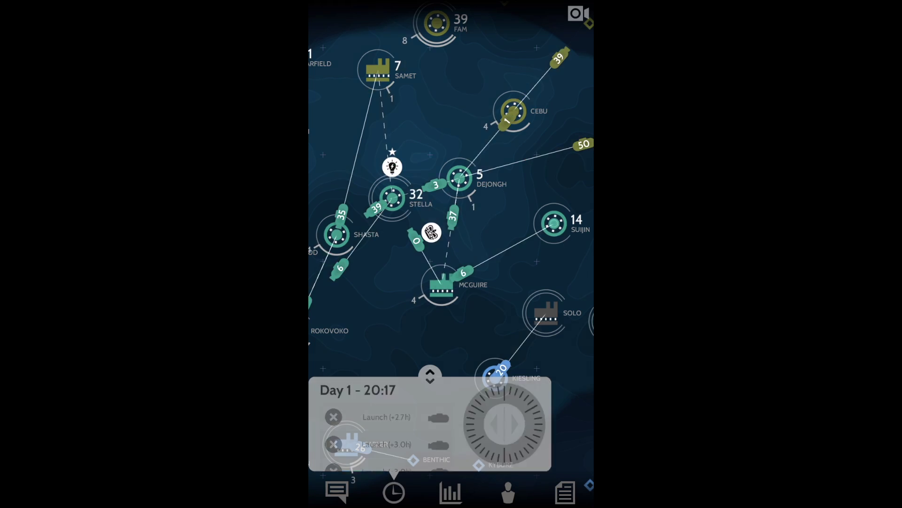
pyautogui.scroll(-3, 451, 212)
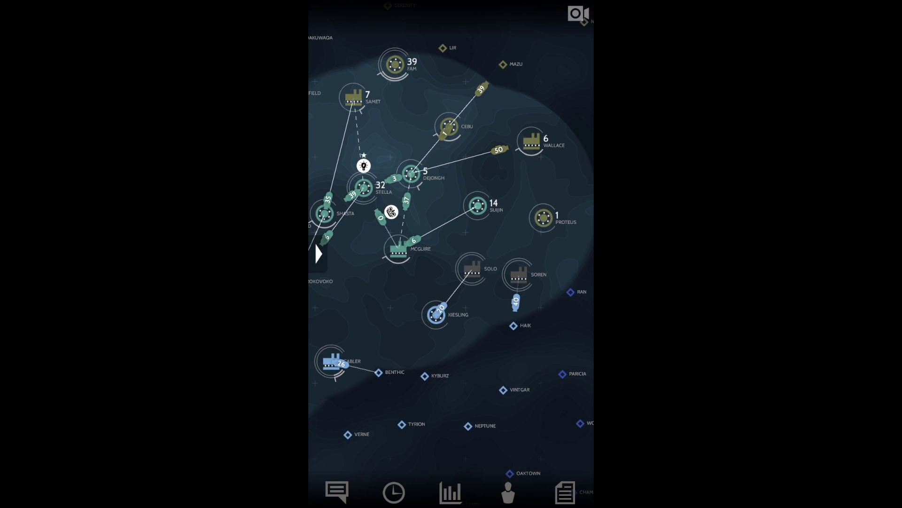
# Step: Pan from Garfield and Enki to the pink Ausich–Adria stations and Andrethegiant's region
pyautogui.moveTo(451, 282)
pyautogui.mouseDown()
pyautogui.moveTo(488, 320)
pyautogui.moveTo(471, 254)
pyautogui.mouseUp()
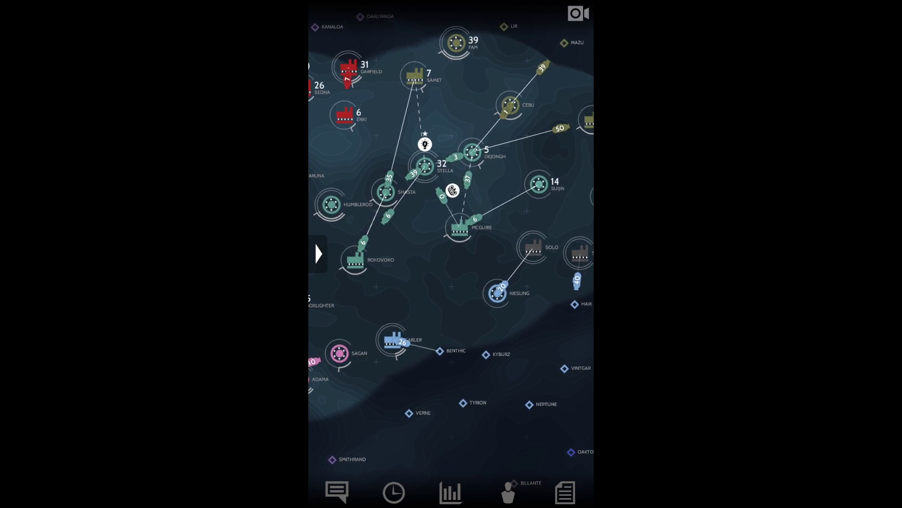
pyautogui.moveTo(381, 212); pyautogui.dragTo(550, 141)
pyautogui.scroll(-3, 451, 211)
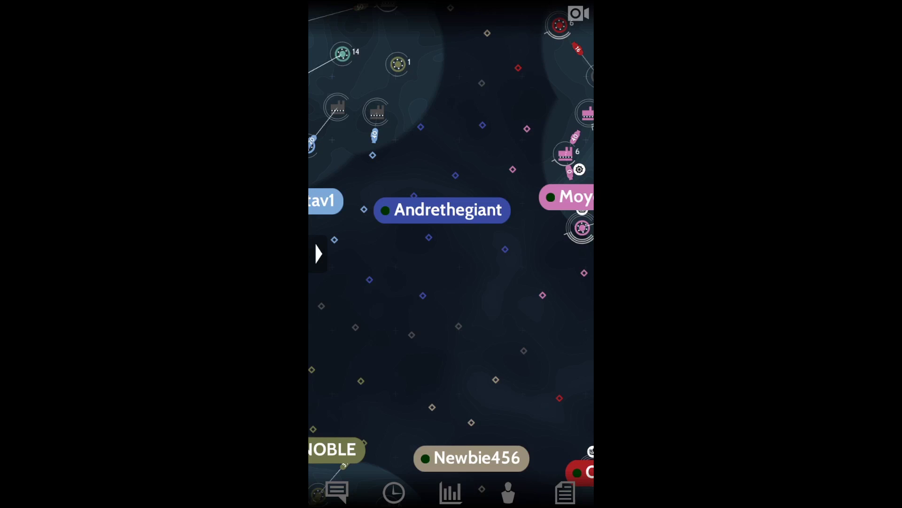
pyautogui.moveTo(395, 282); pyautogui.dragTo(493, 282)
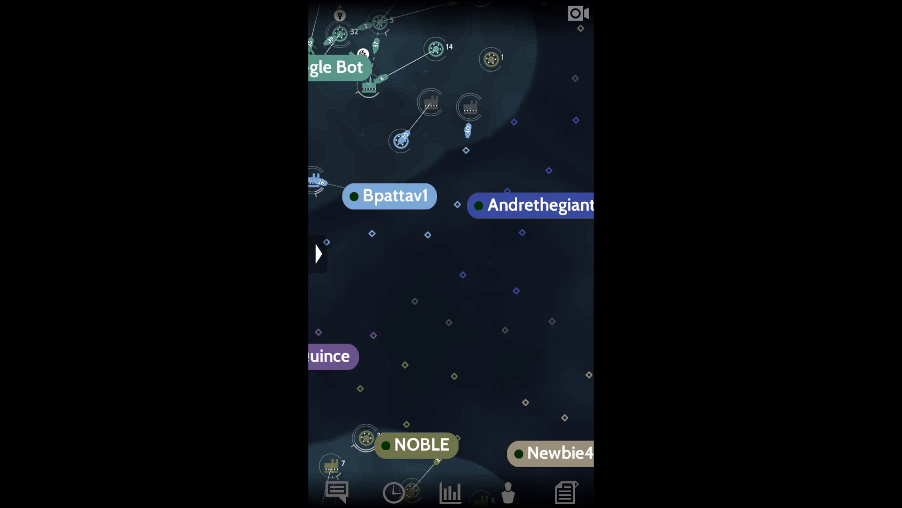
pyautogui.moveTo(494, 317); pyautogui.dragTo(442, 327)
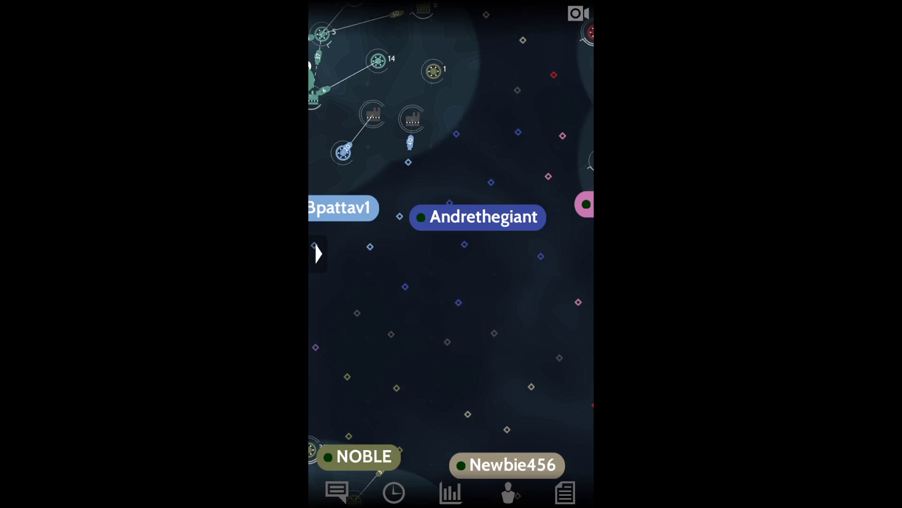
pyautogui.moveTo(536, 212); pyautogui.dragTo(395, 226)
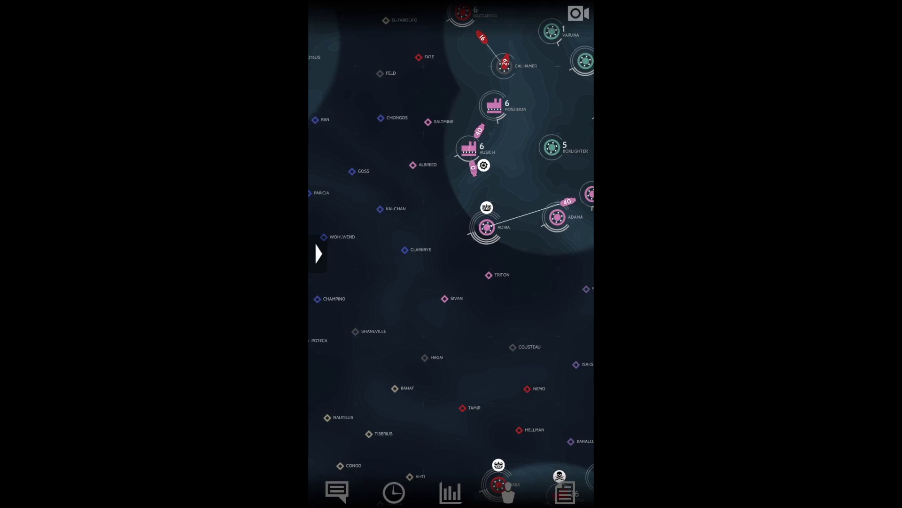
pyautogui.scroll(-1, 451, 254)
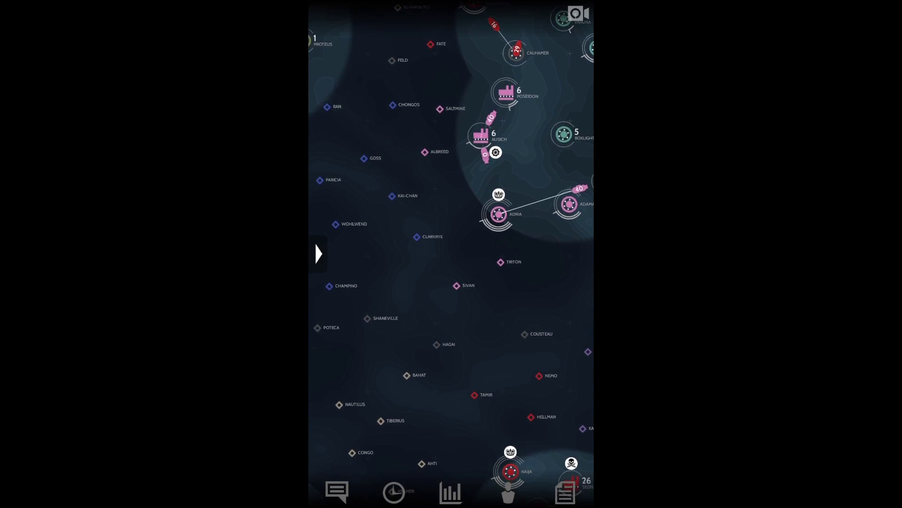
# Step: Pan west and zoom out until player names label each empire
pyautogui.moveTo(353, 254); pyautogui.dragTo(501, 254)
pyautogui.moveTo(437, 268)
pyautogui.mouseDown()
pyautogui.moveTo(466, 254)
pyautogui.moveTo(450, 258)
pyautogui.mouseUp()
pyautogui.scroll(-3, 451, 255)
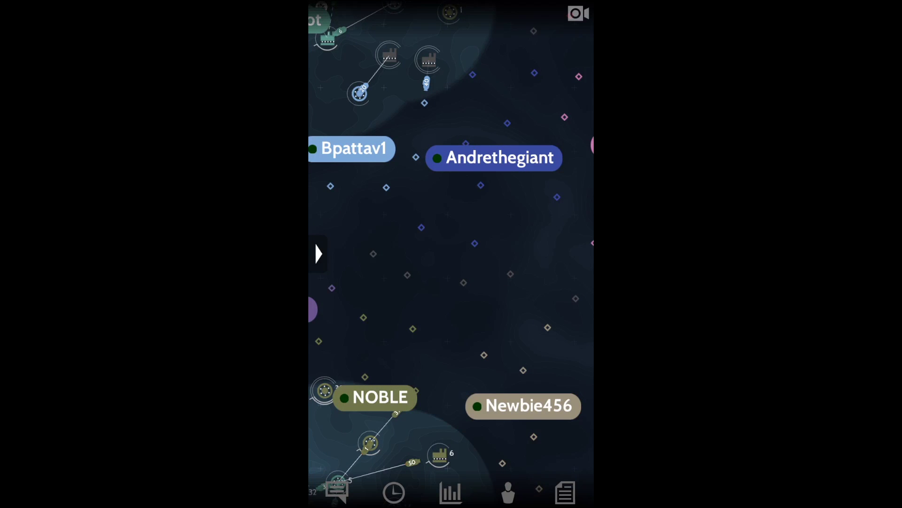
# Step: Pan from NOBLE's region to the red empire around Naija, Sedna and Garfield
pyautogui.moveTo(451, 352); pyautogui.dragTo(494, 177)
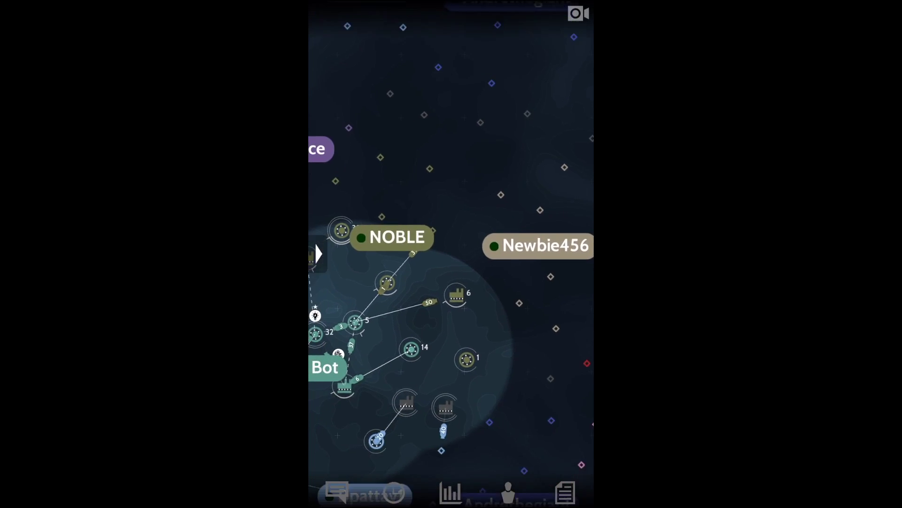
pyautogui.scroll(4, 451, 282)
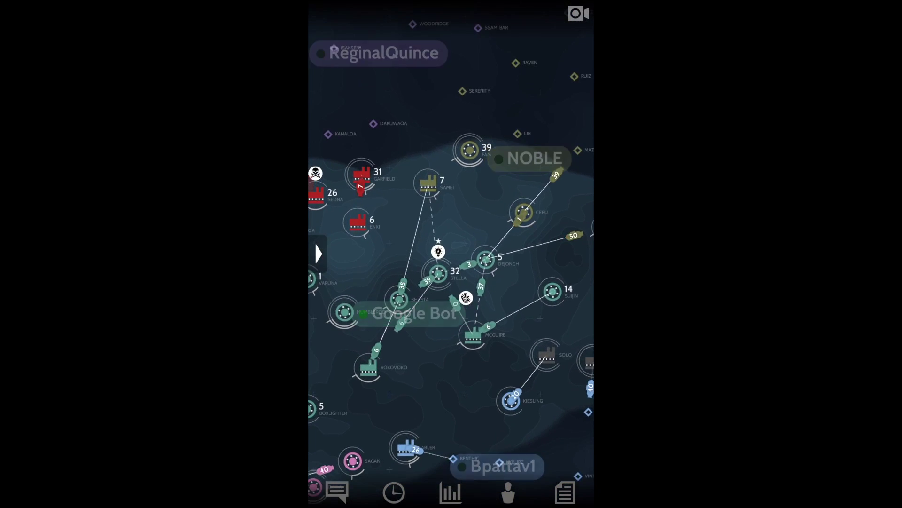
pyautogui.moveTo(389, 352); pyautogui.dragTo(519, 265)
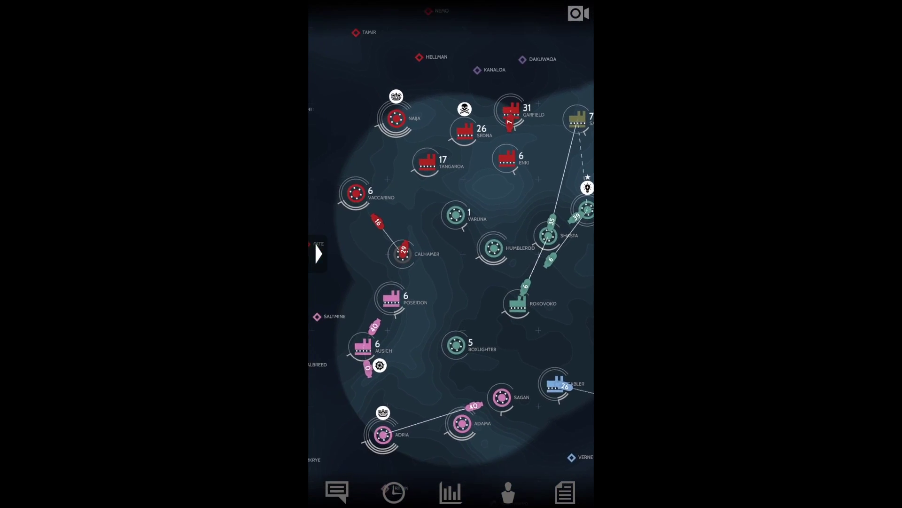
pyautogui.moveTo(451, 211); pyautogui.dragTo(466, 300)
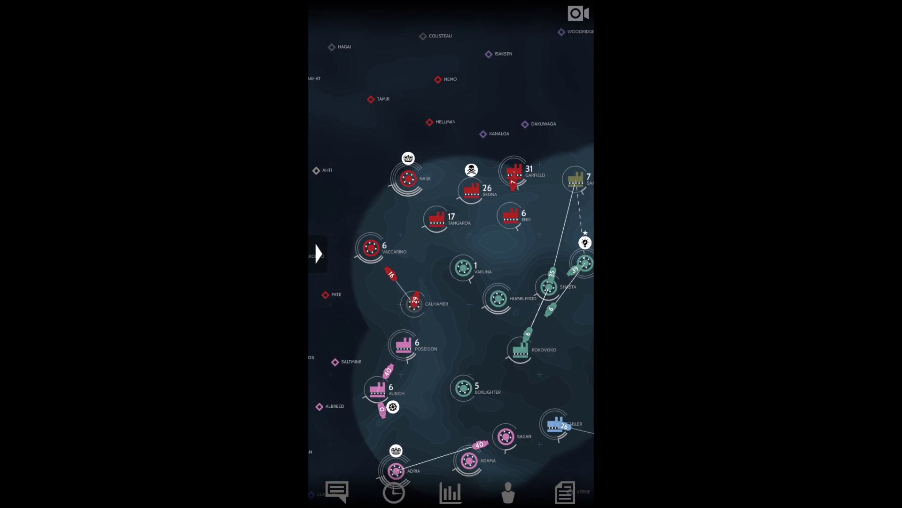
pyautogui.scroll(3, 452, 282)
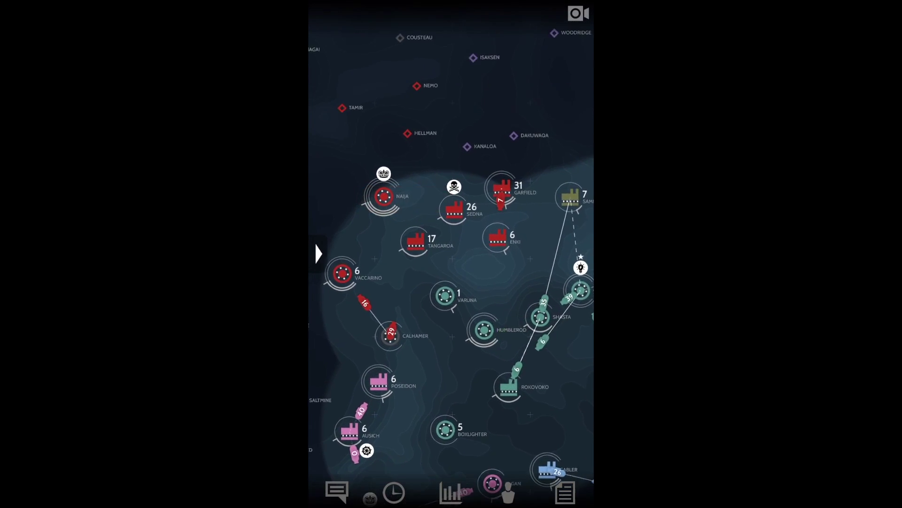
pyautogui.scroll(-3, 451, 283)
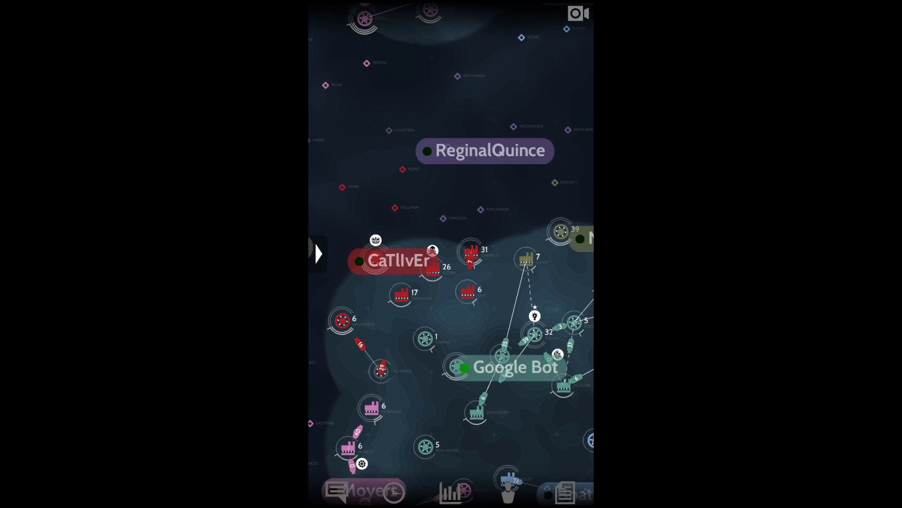
pyautogui.scroll(3, 451, 282)
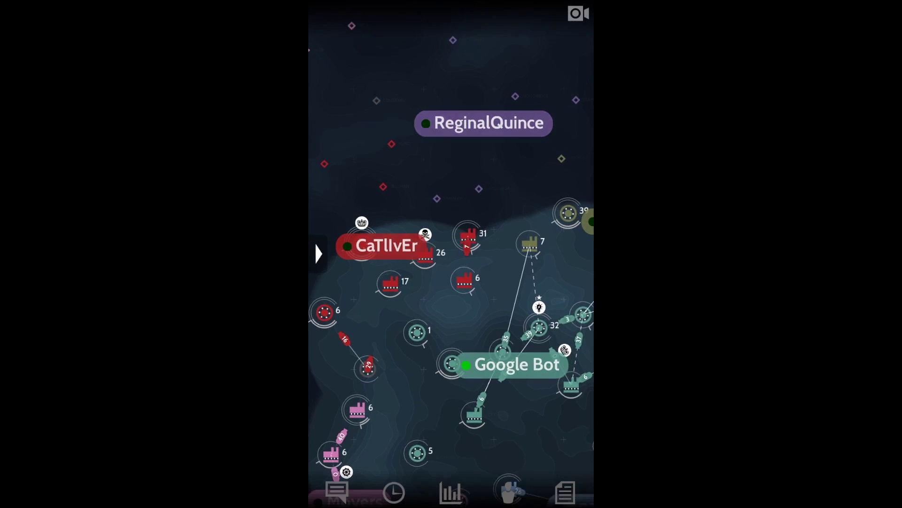
# Step: Pan back to the home cluster with Solo and Soren in view
pyautogui.moveTo(493, 352); pyautogui.dragTo(452, 279)
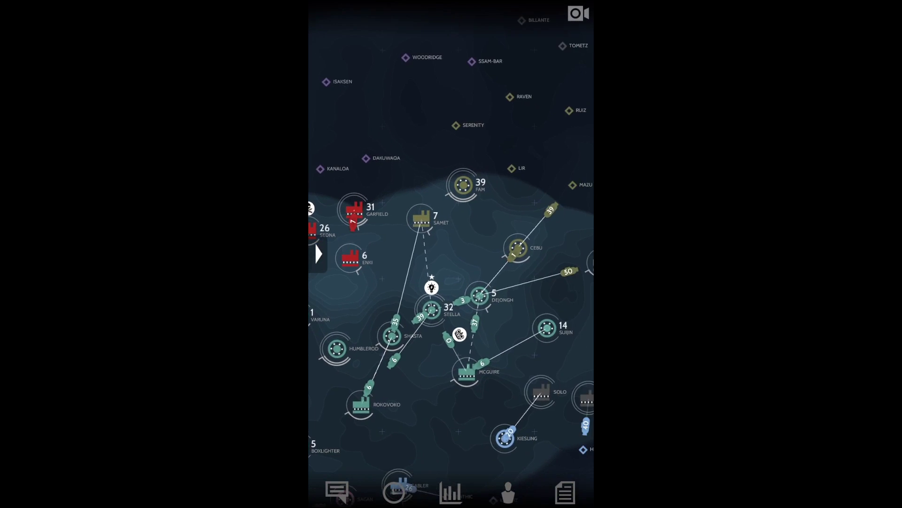
pyautogui.moveTo(494, 317)
pyautogui.mouseDown()
pyautogui.moveTo(416, 254)
pyautogui.moveTo(442, 263)
pyautogui.mouseUp()
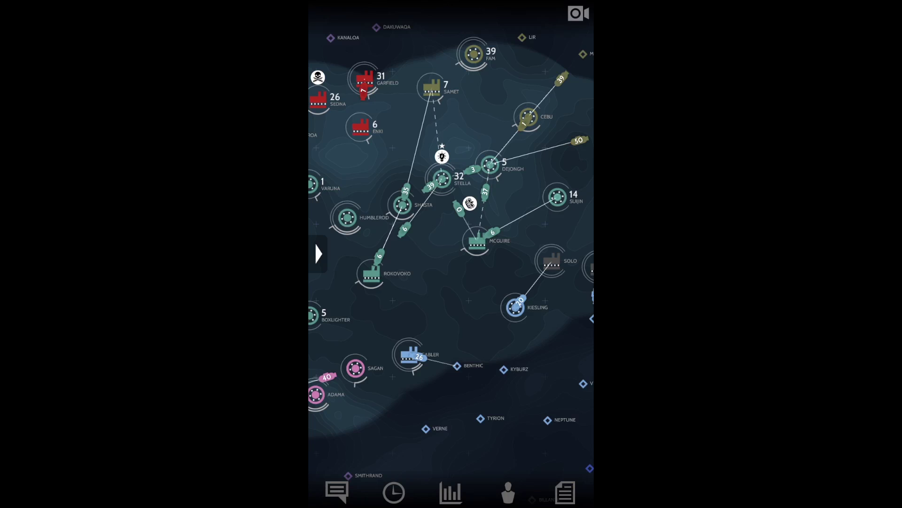
pyautogui.moveTo(494, 282); pyautogui.dragTo(447, 291)
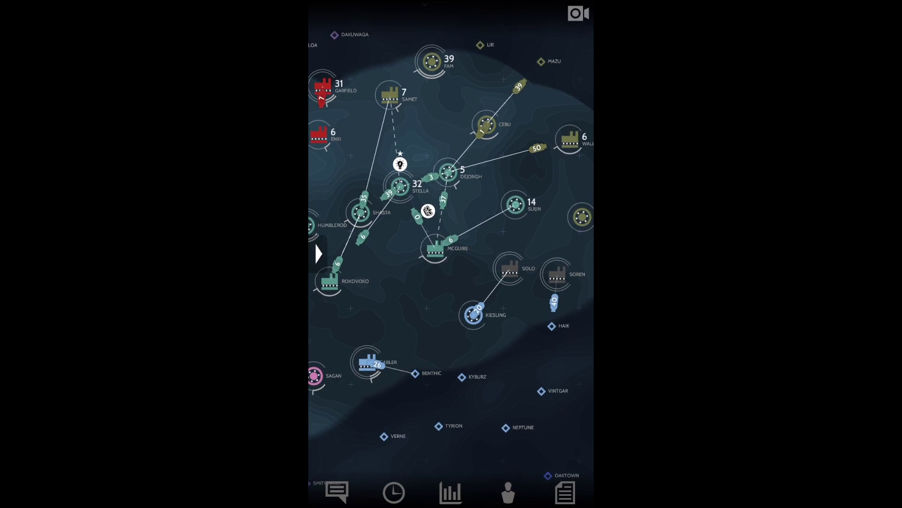
pyautogui.scroll(3, 423, 211)
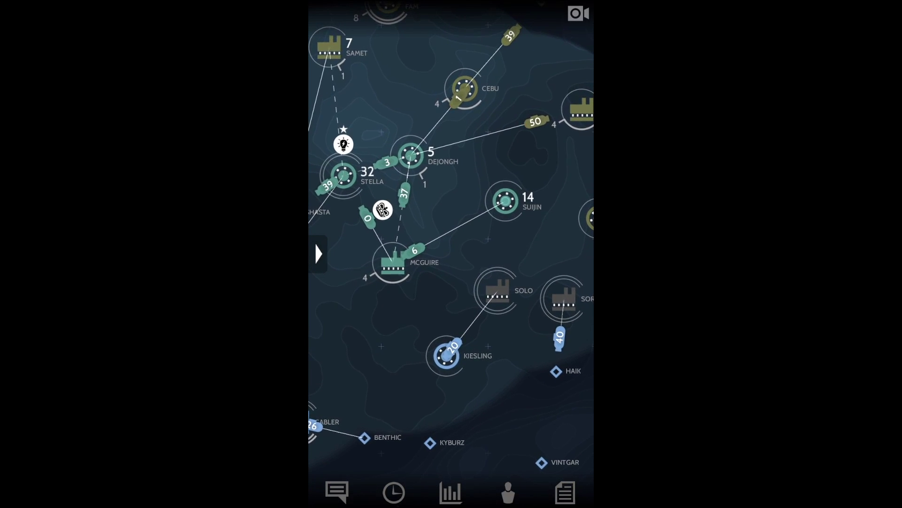
# Step: View the home cluster as it was 19 minutes ago, then return to live
pyautogui.click(395, 492)
pyautogui.click(493, 424)
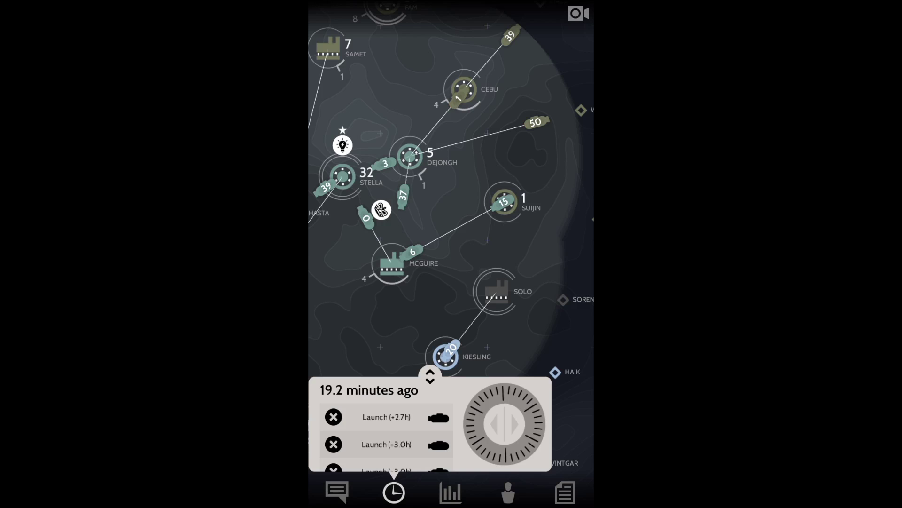
pyautogui.click(394, 491)
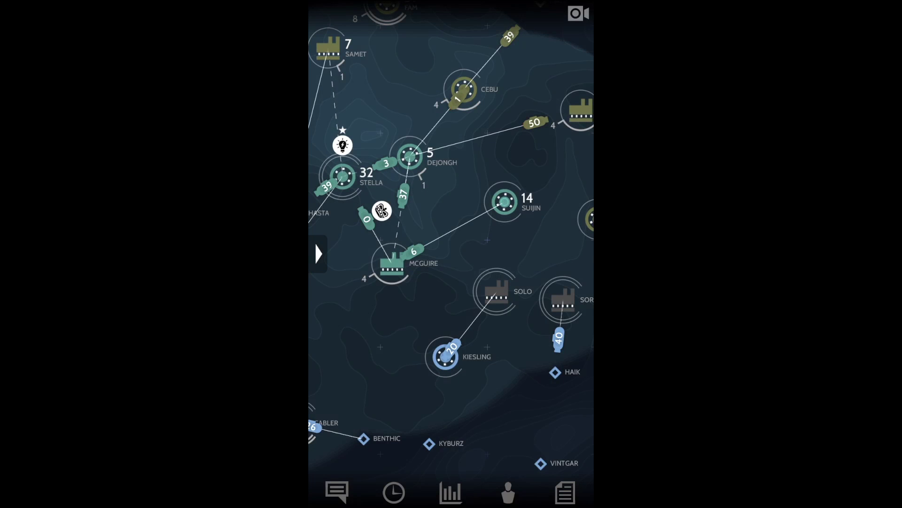
pyautogui.scroll(-3, 451, 246)
pyautogui.scroll(-2, 452, 247)
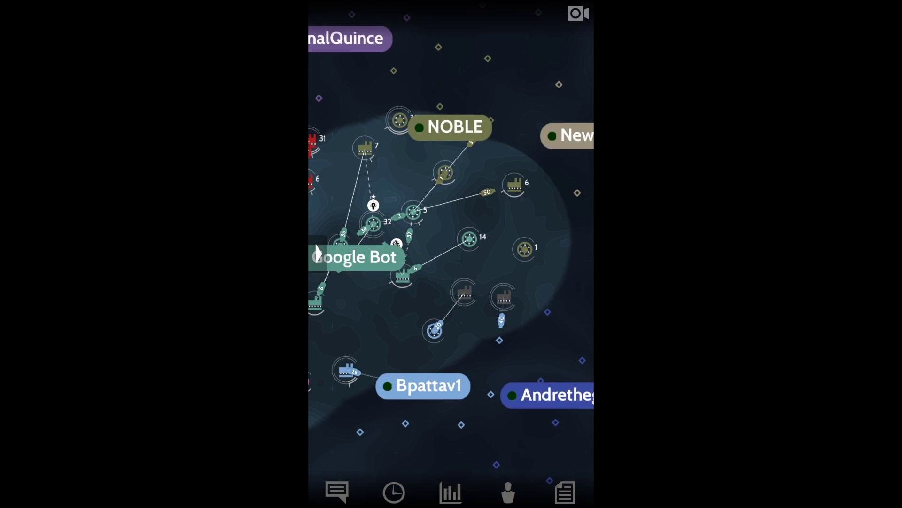